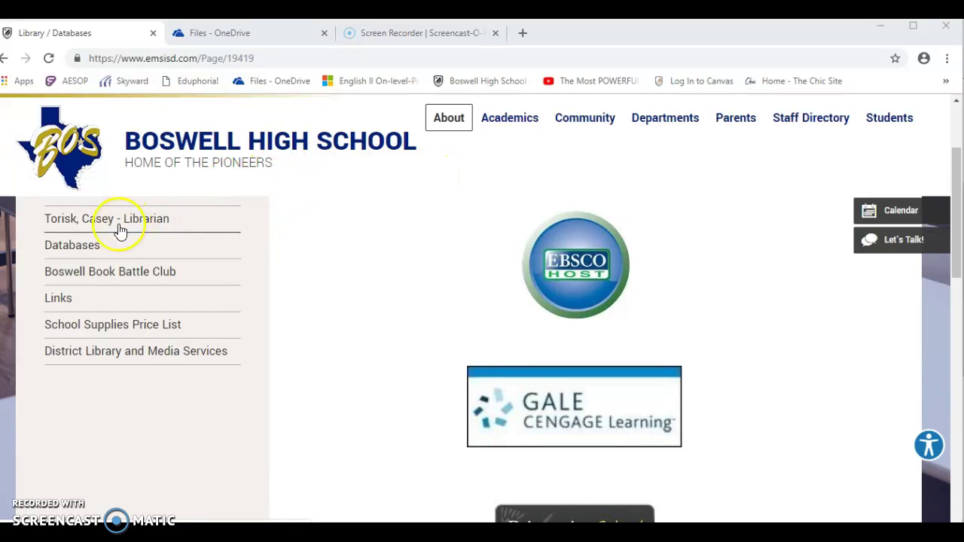
Step: Open the Gale Cengage Learning resources from the school library's Databases page
left_click(69, 252)
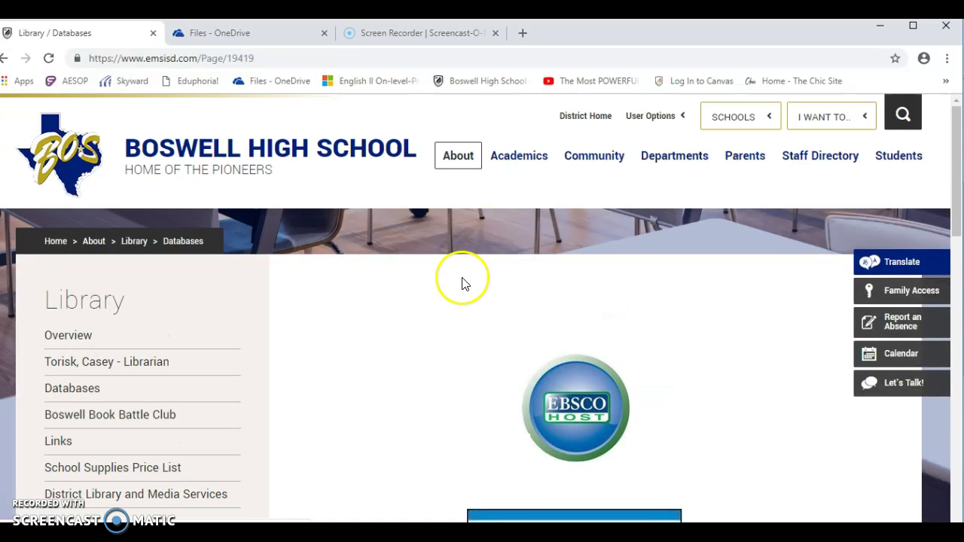
scroll(464, 284, "down", 2)
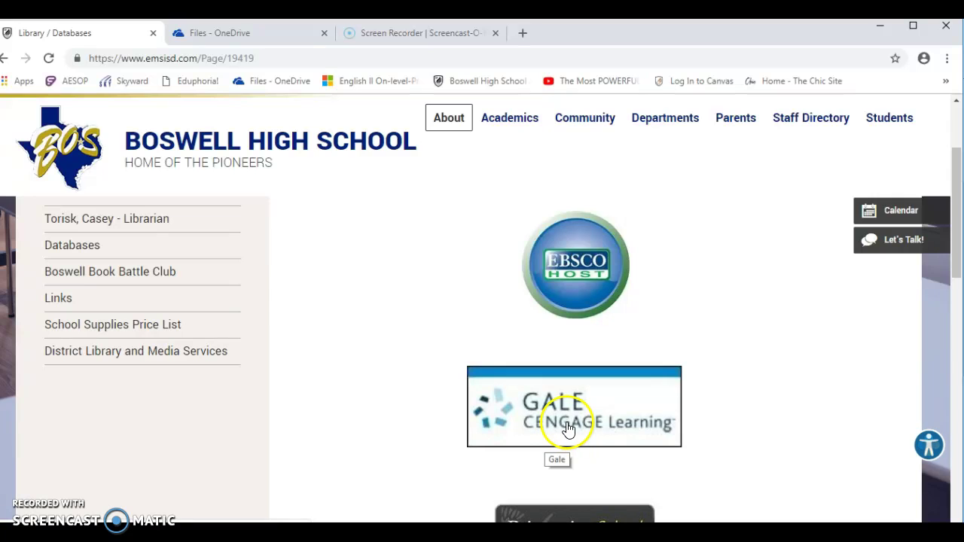
scroll(585, 395, "down", 3)
scroll(584, 399, "down", 2)
scroll(585, 400, "up", 5)
left_click(581, 401)
left_click(600, 412)
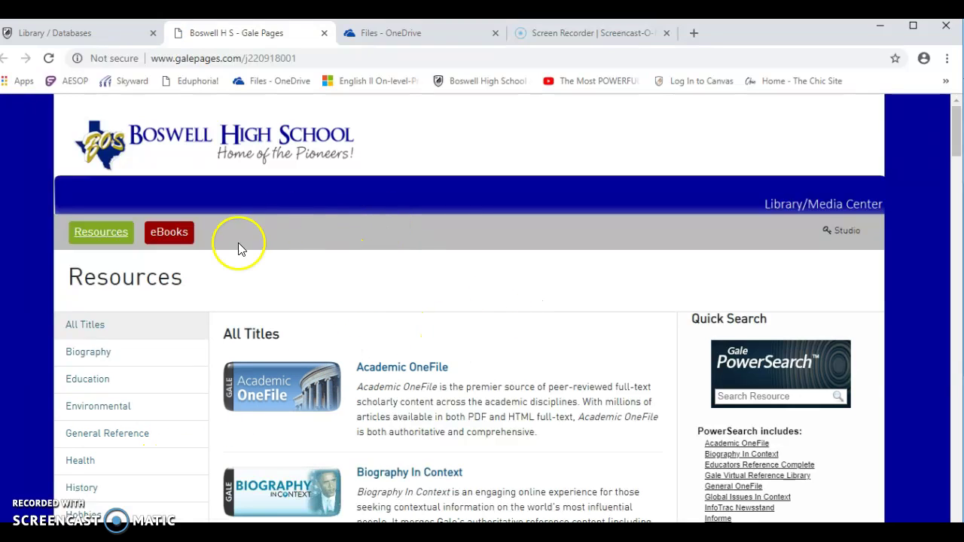
Step: Search Gale PowerSearch for "hard work and success"
scroll(414, 384, "down", 1)
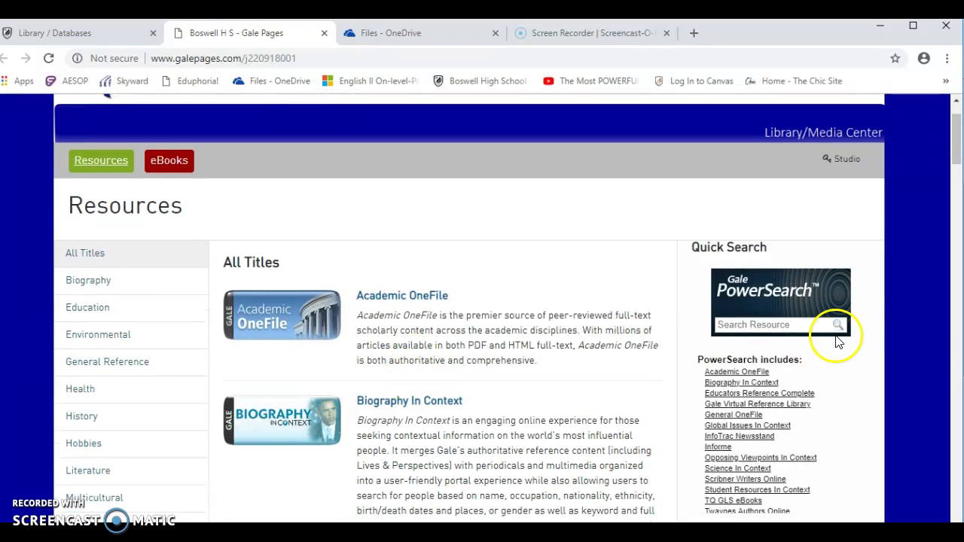
left_click(800, 324)
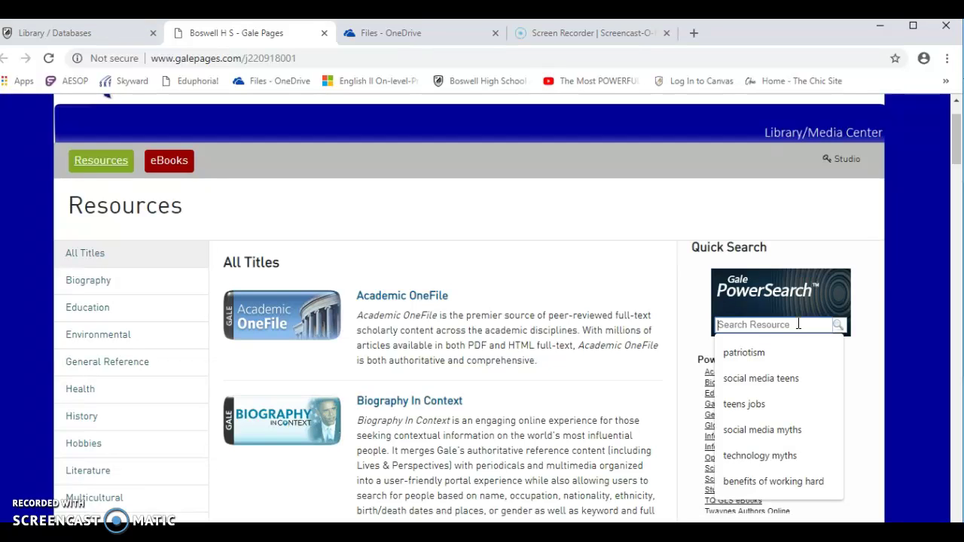
type("hard work and success")
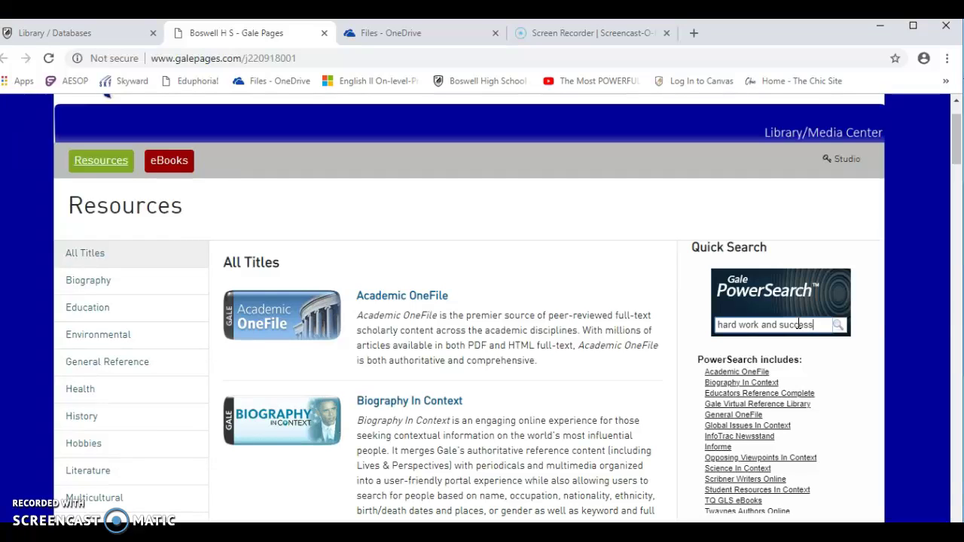
key("Return")
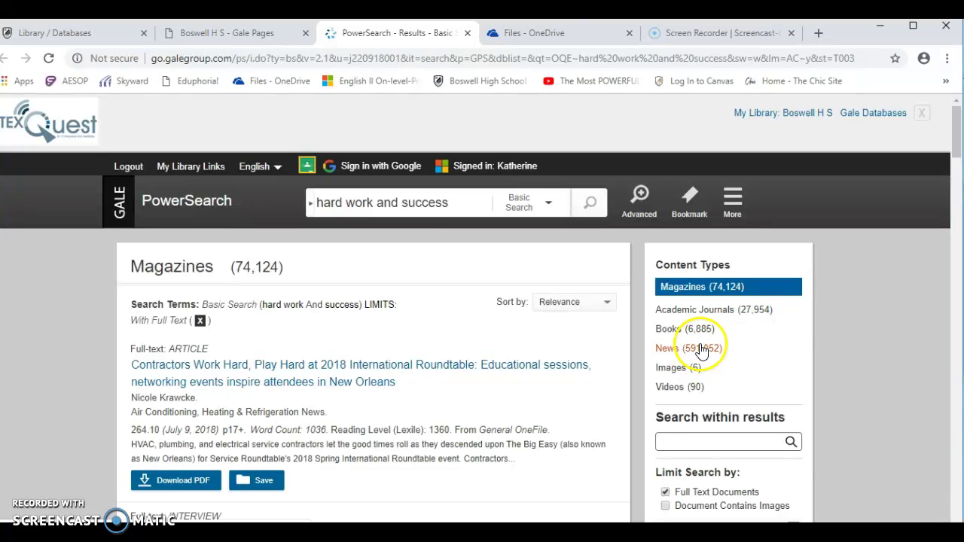
Step: Open the interview "Hard Work and a Helping Hand Pay Off" from the magazine results and dismiss the feedback survey
scroll(586, 315, "down", 1)
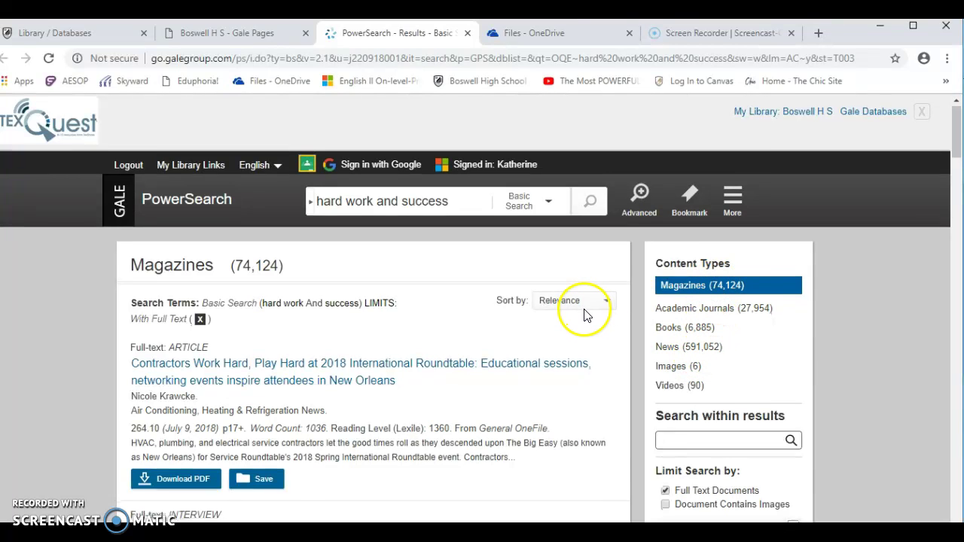
scroll(586, 315, "down", 2)
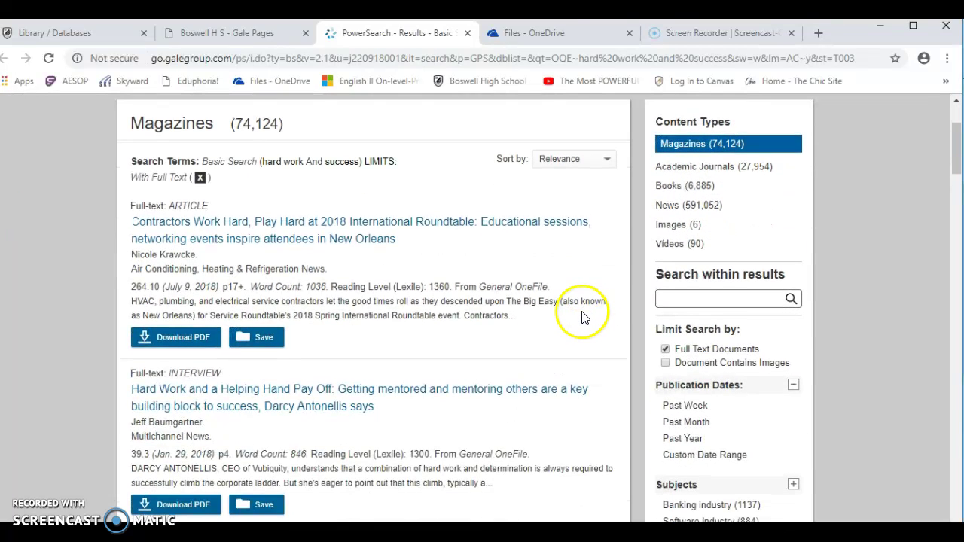
scroll(582, 316, "down", 2)
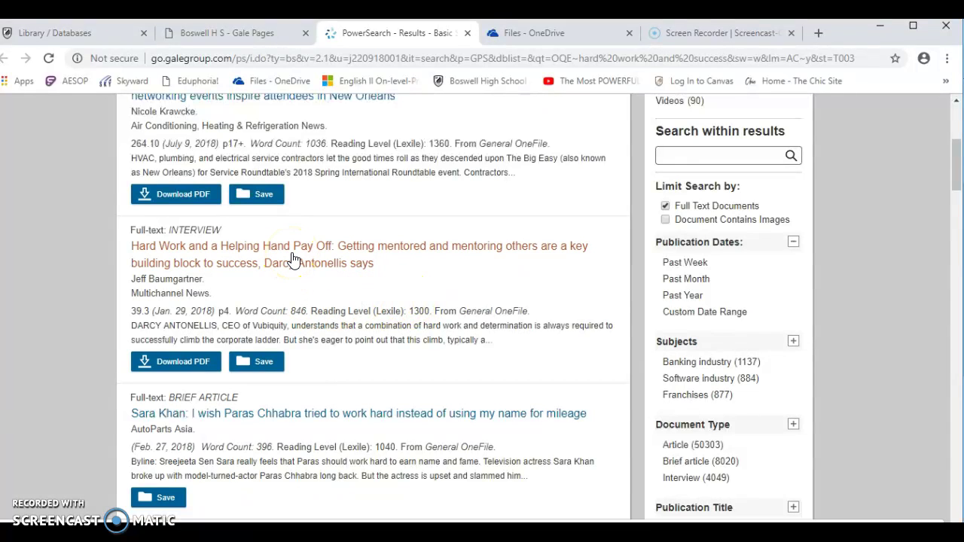
scroll(293, 260, "up", 1)
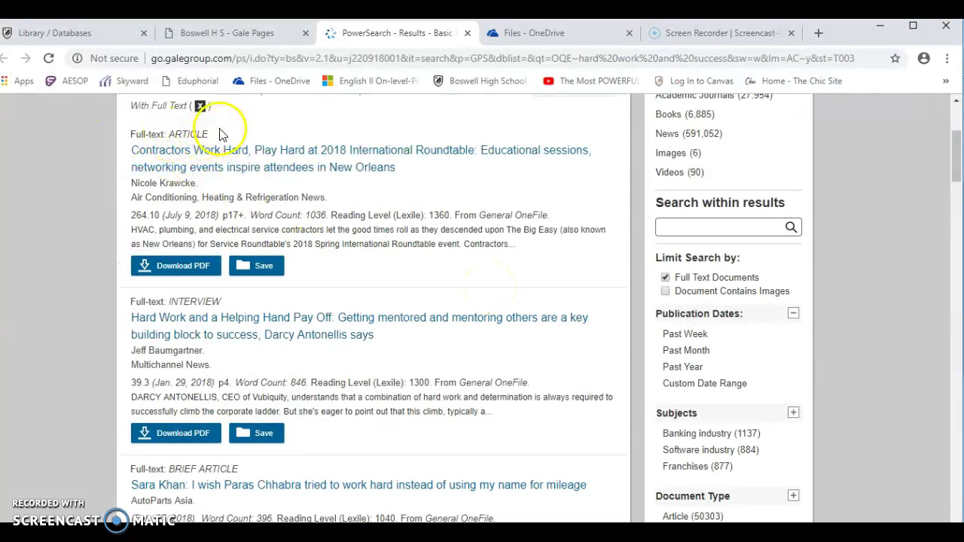
scroll(207, 354, "down", 1)
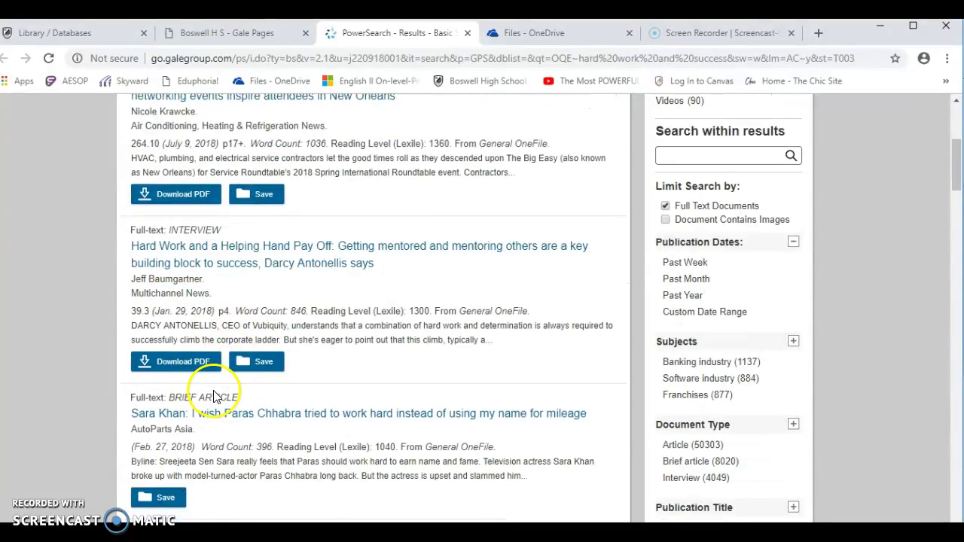
scroll(214, 395, "down", 1)
scroll(214, 395, "down", 1)
scroll(241, 280, "up", 2)
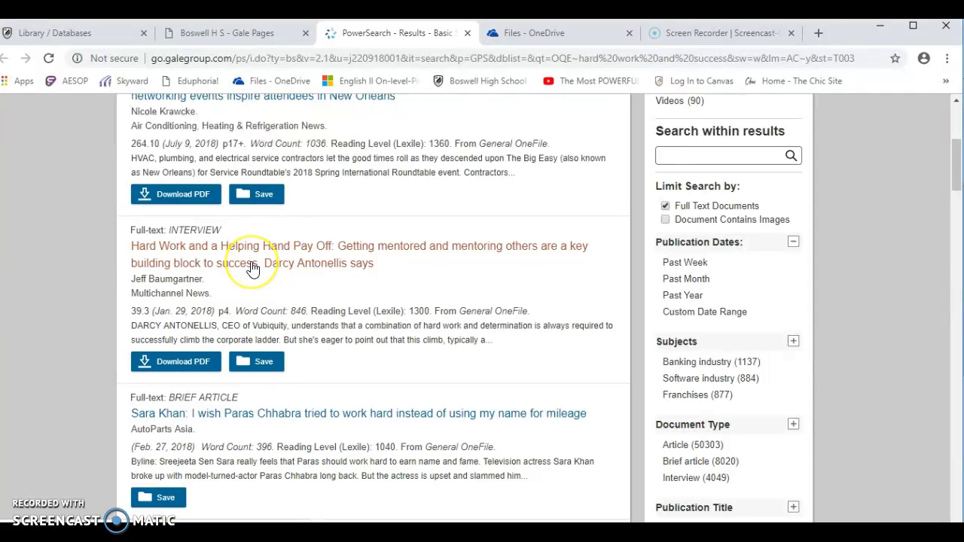
left_click(251, 265)
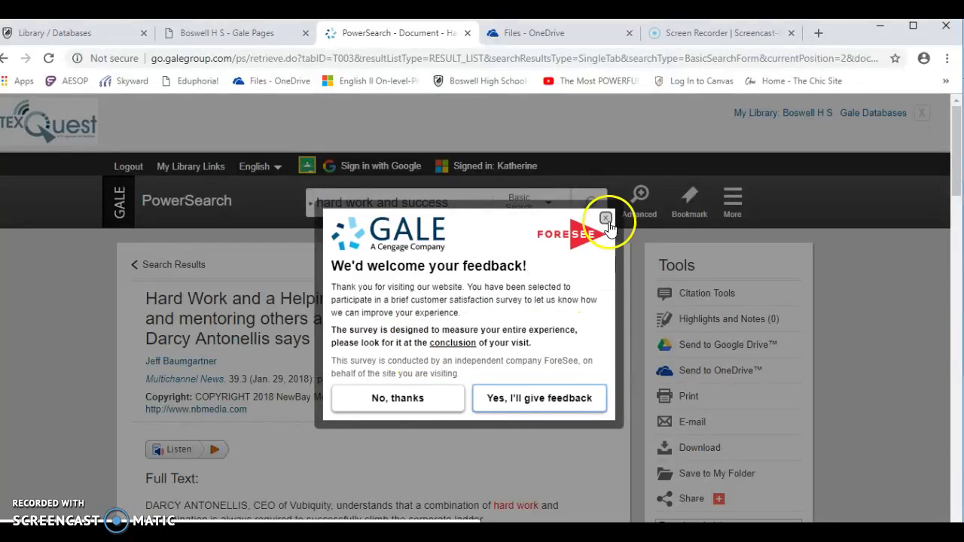
left_click(603, 217)
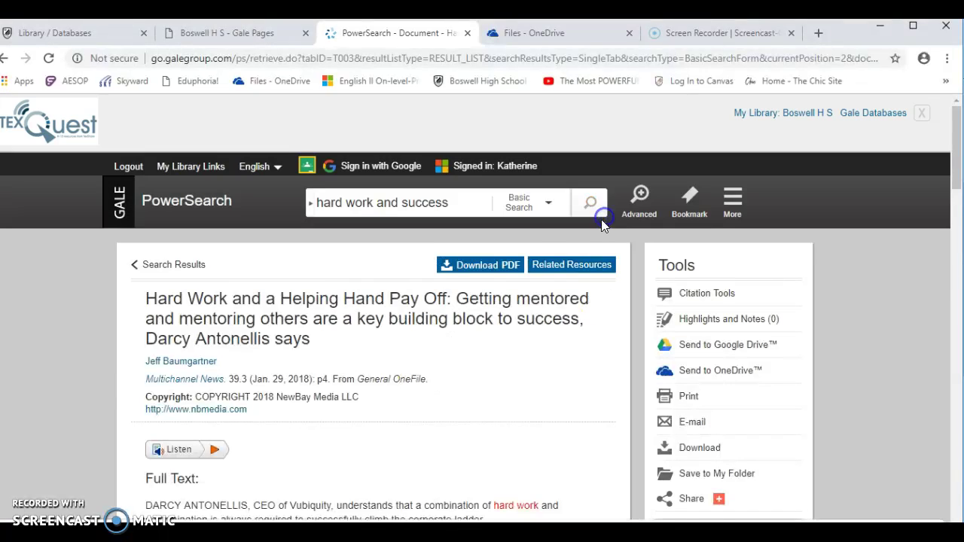
Step: Look through the article's full text and send the article to OneDrive
scroll(331, 412, "down", 2)
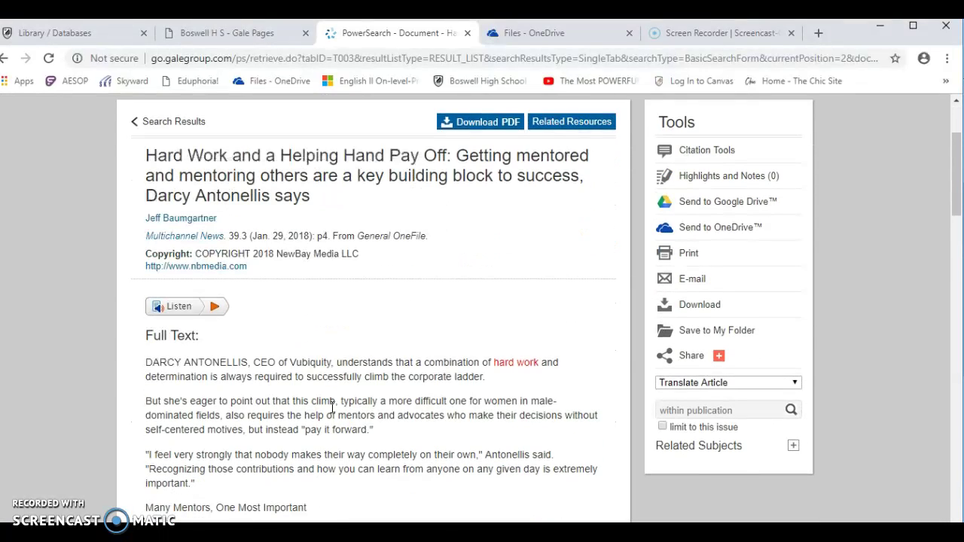
scroll(332, 407, "down", 4)
scroll(334, 409, "up", 5)
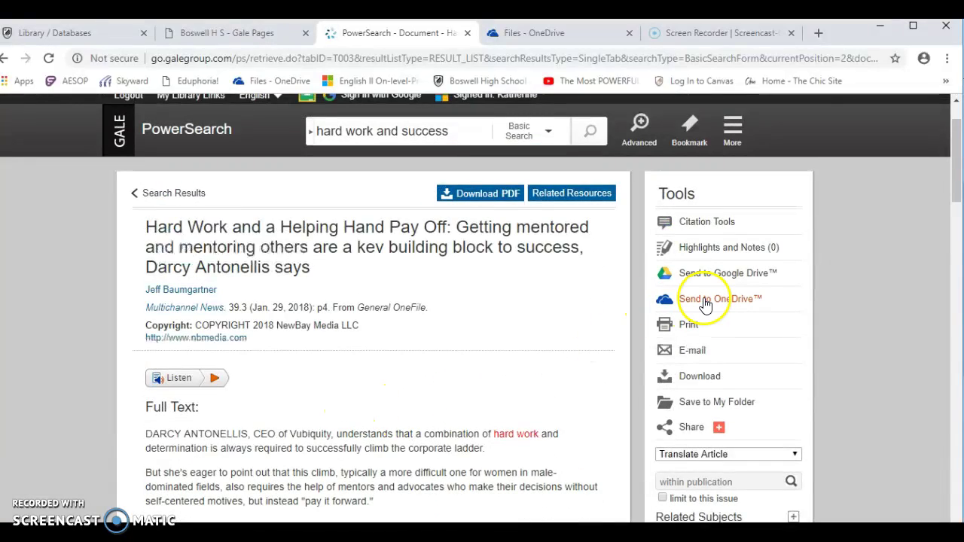
left_click(704, 301)
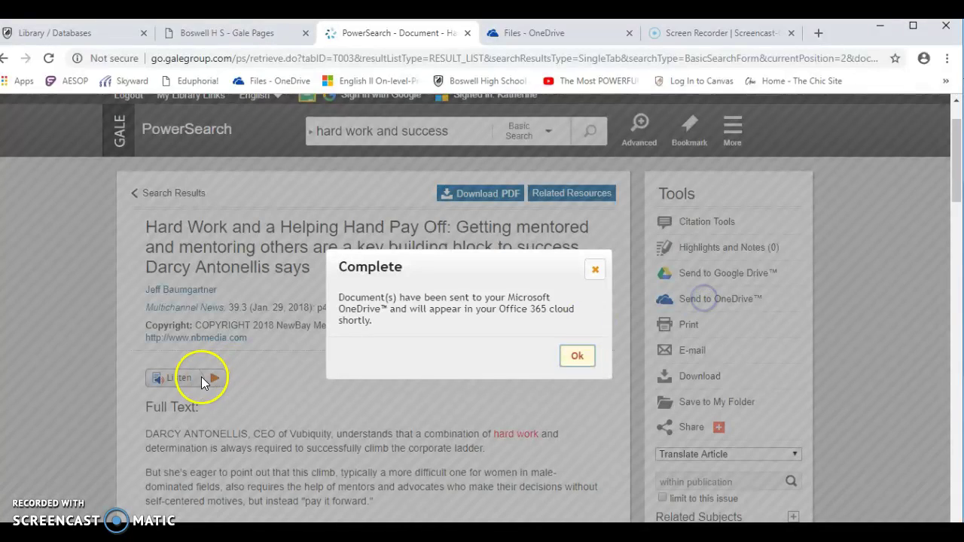
left_click(577, 357)
Step: Switch to OneDrive and open the PowerSearch folder to check for the sent article
left_click(527, 33)
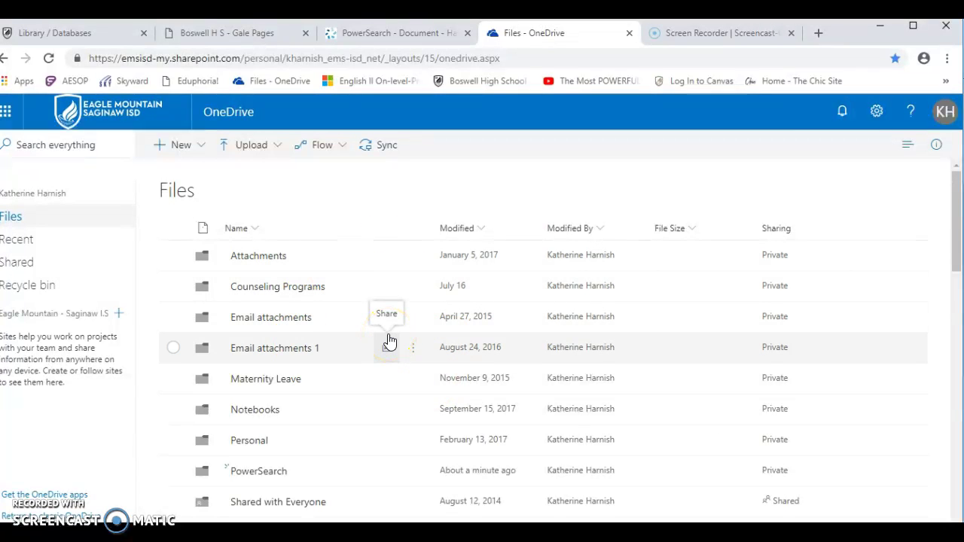
scroll(351, 383, "down", 1)
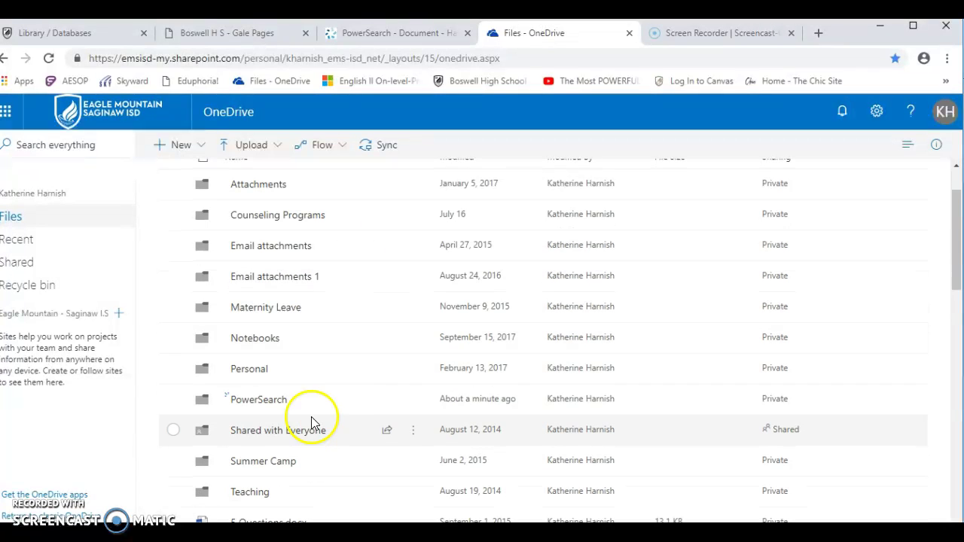
left_click(270, 401)
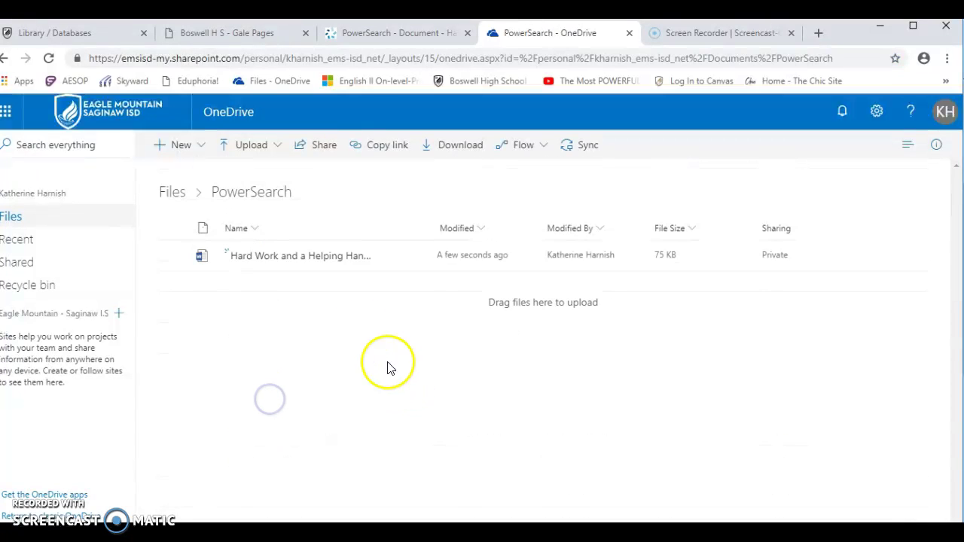
mouse_move(298, 265)
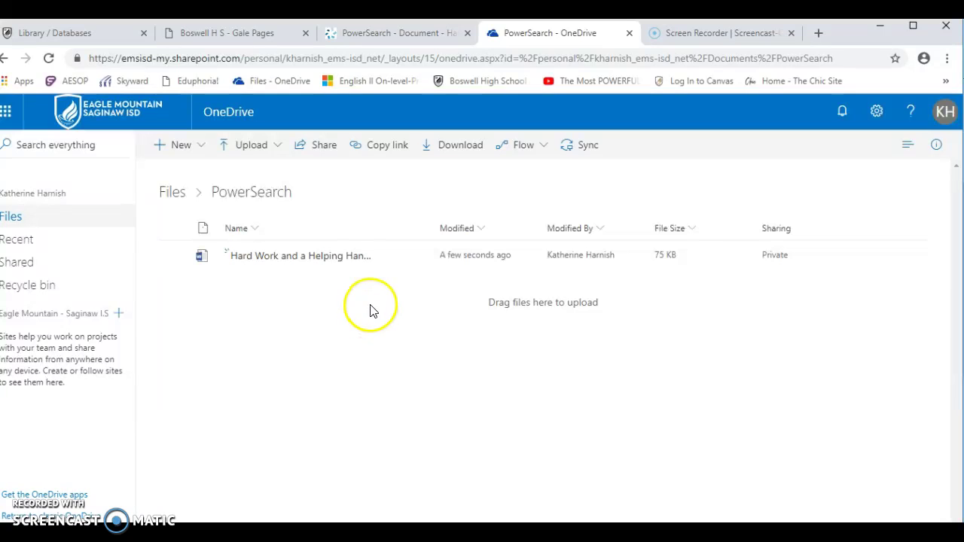
Step: Return from the Gale article to the search results and show the Academic Journals content type
left_click(366, 37)
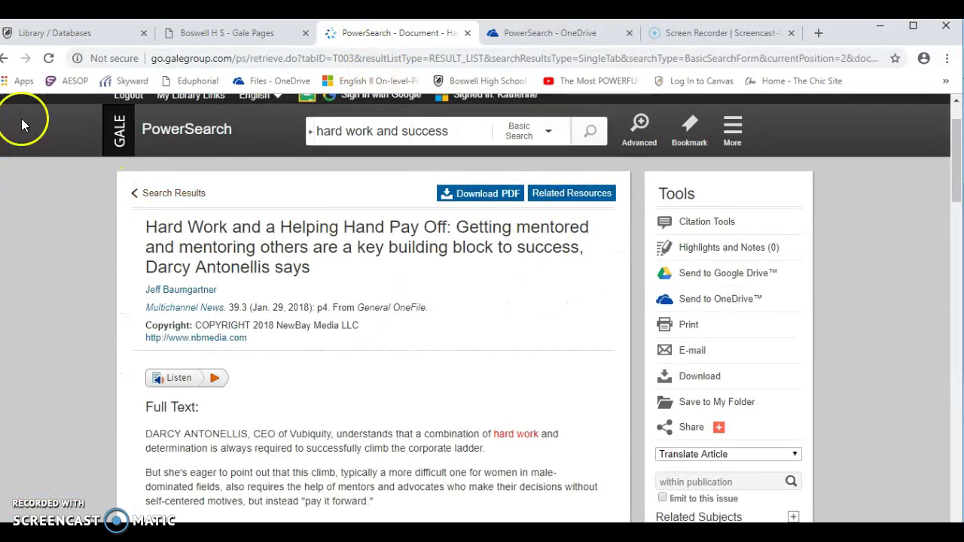
left_click(8, 59)
scroll(738, 328, "up", 5)
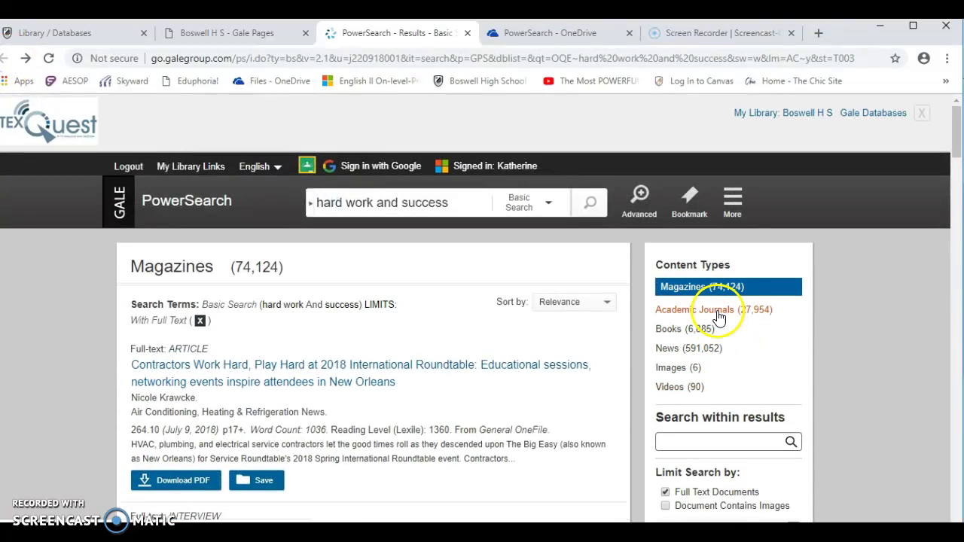
left_click(720, 317)
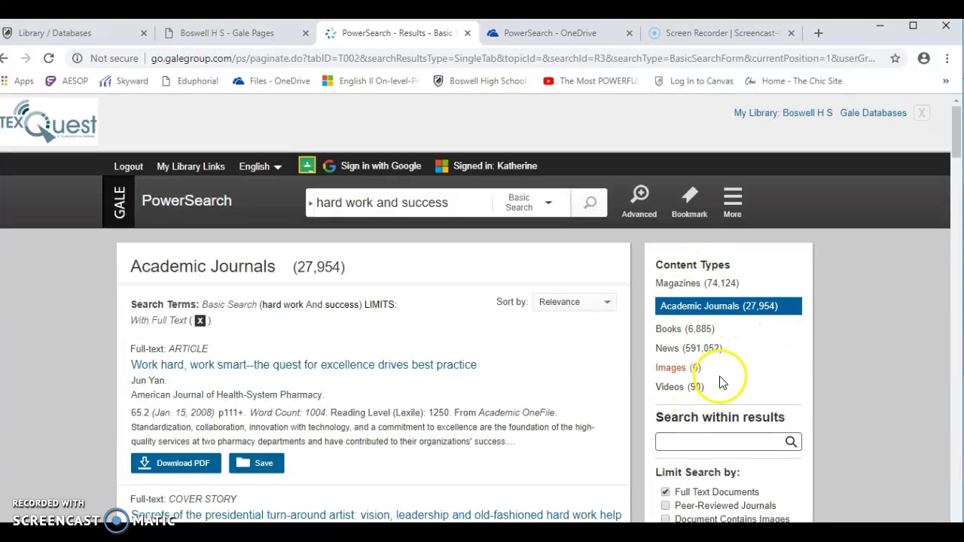
Step: Switch back to the PowerSearch folder in OneDrive
left_click(537, 35)
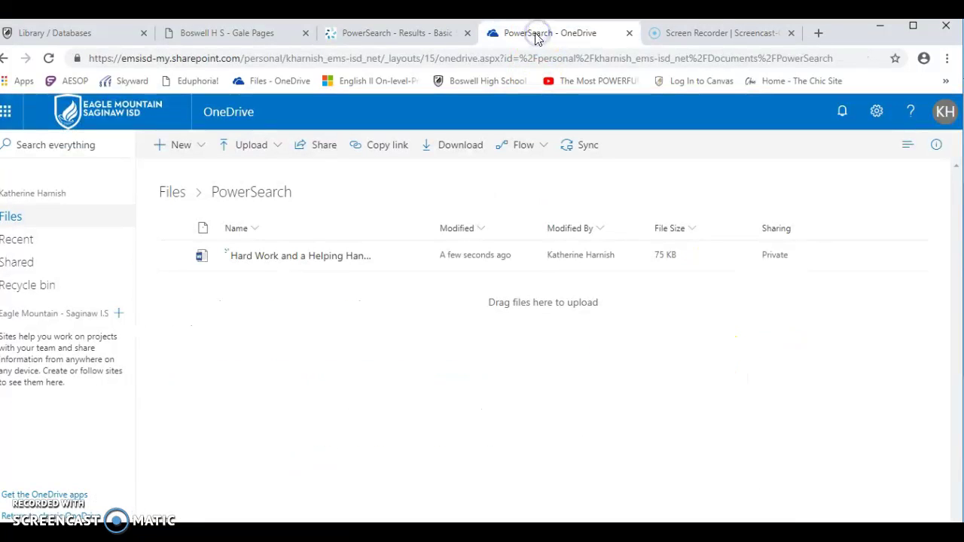